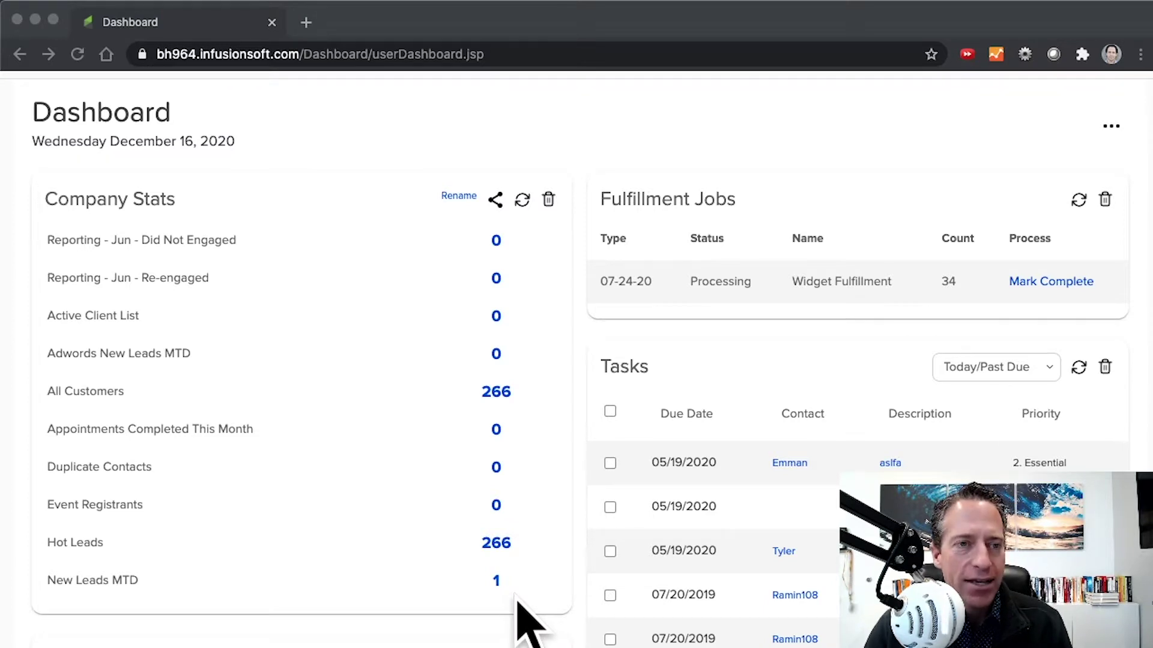
- Remove the New Leads MTD stat from the Company Stats widget
left_click(429, 581)
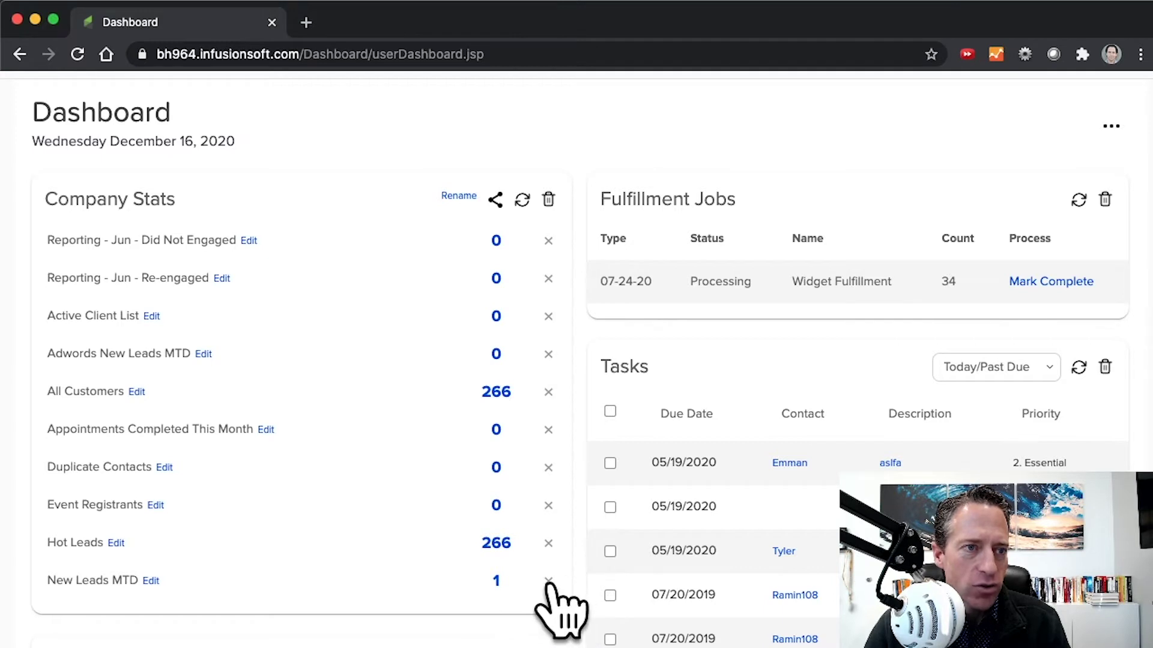
left_click(548, 580)
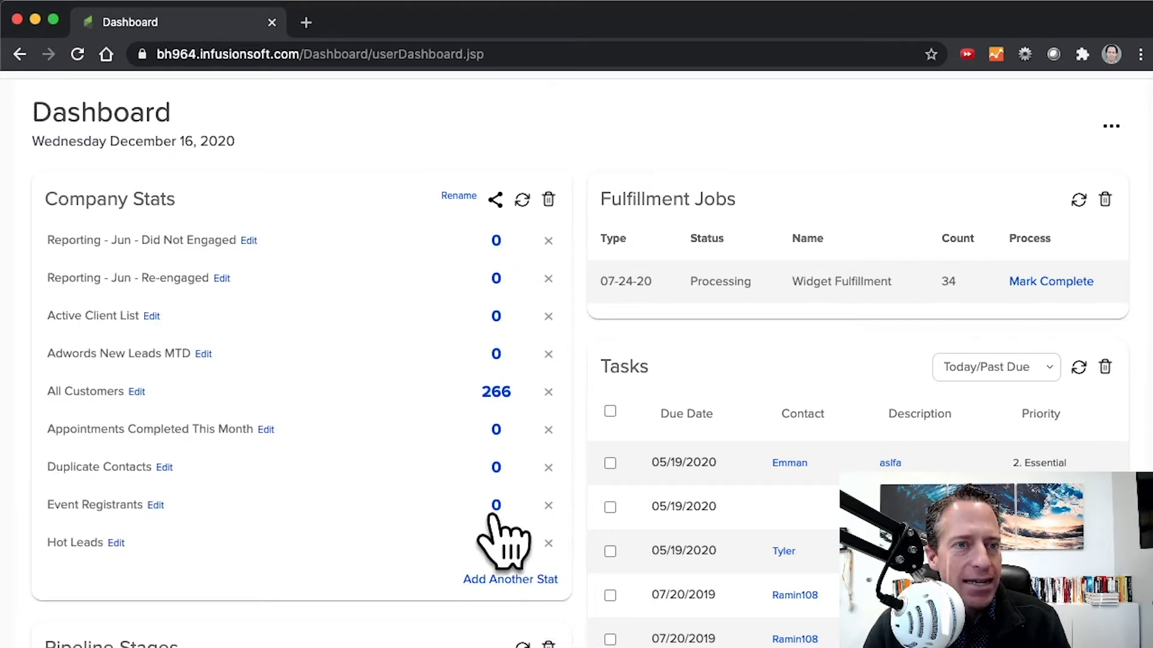
- Add a Company Stats count based on the Lesson Status - Green saved search and continue to a new blank stat
left_click(509, 580)
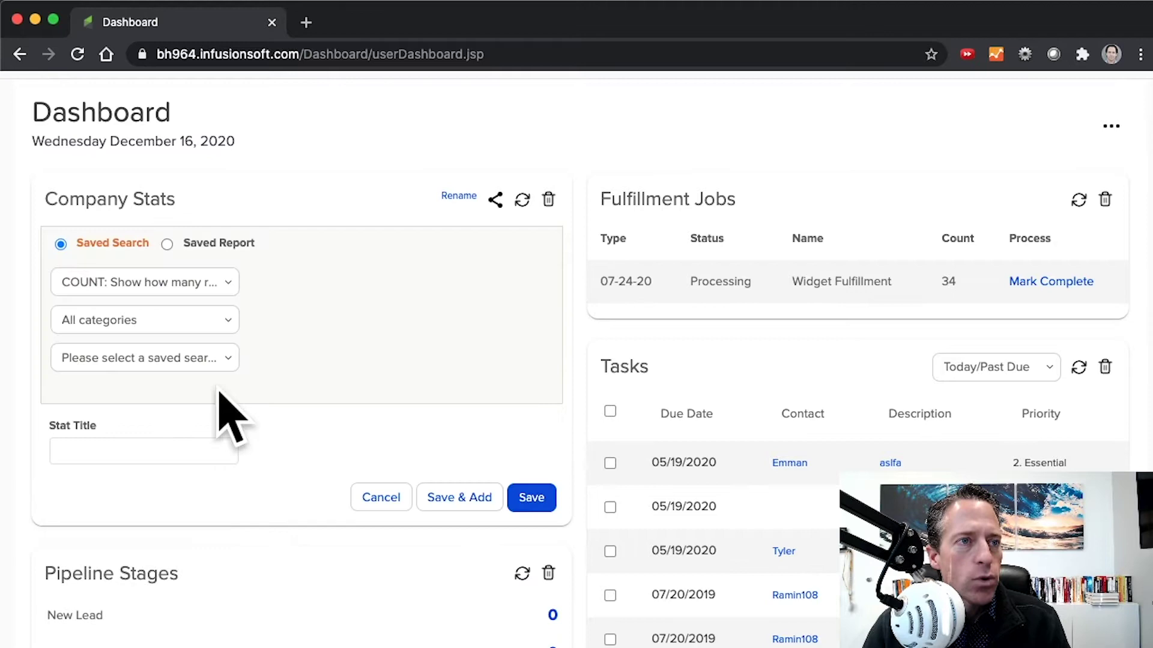
left_click(203, 360)
scroll(241, 637, "down", 10)
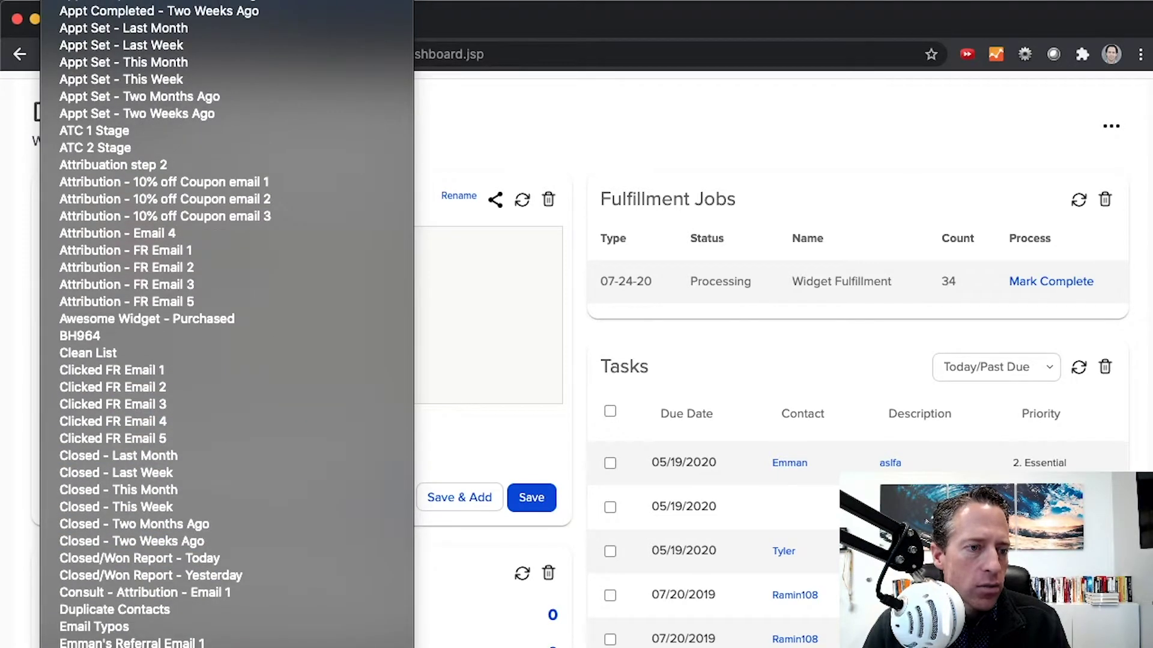
scroll(228, 324, "down", 3)
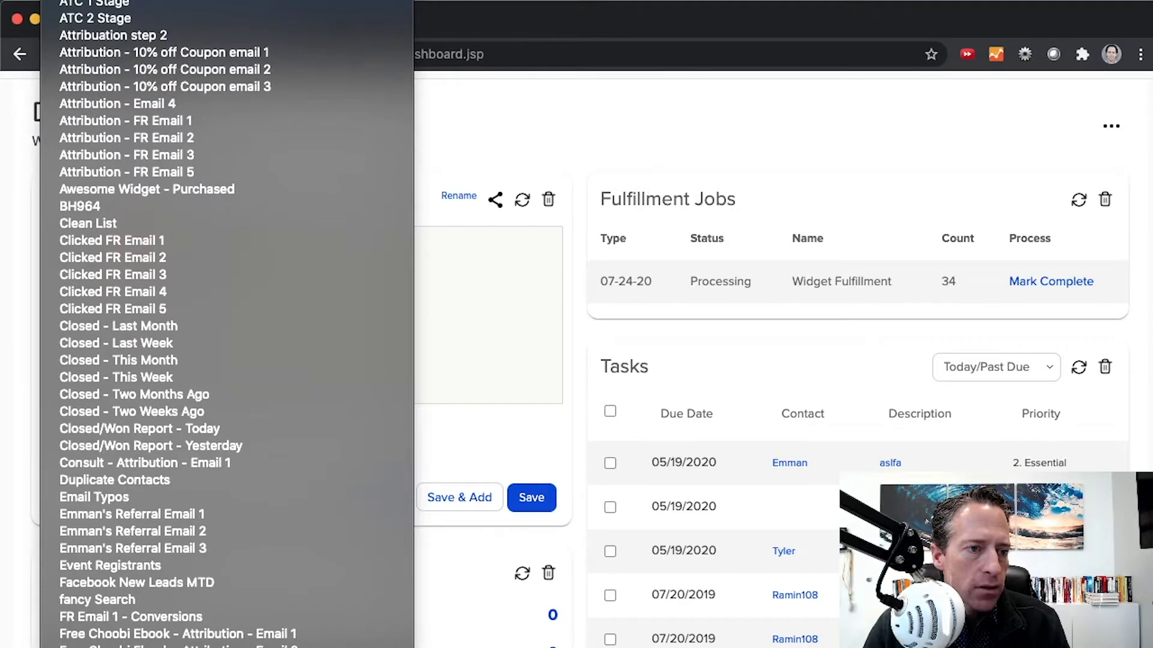
left_click(250, 620)
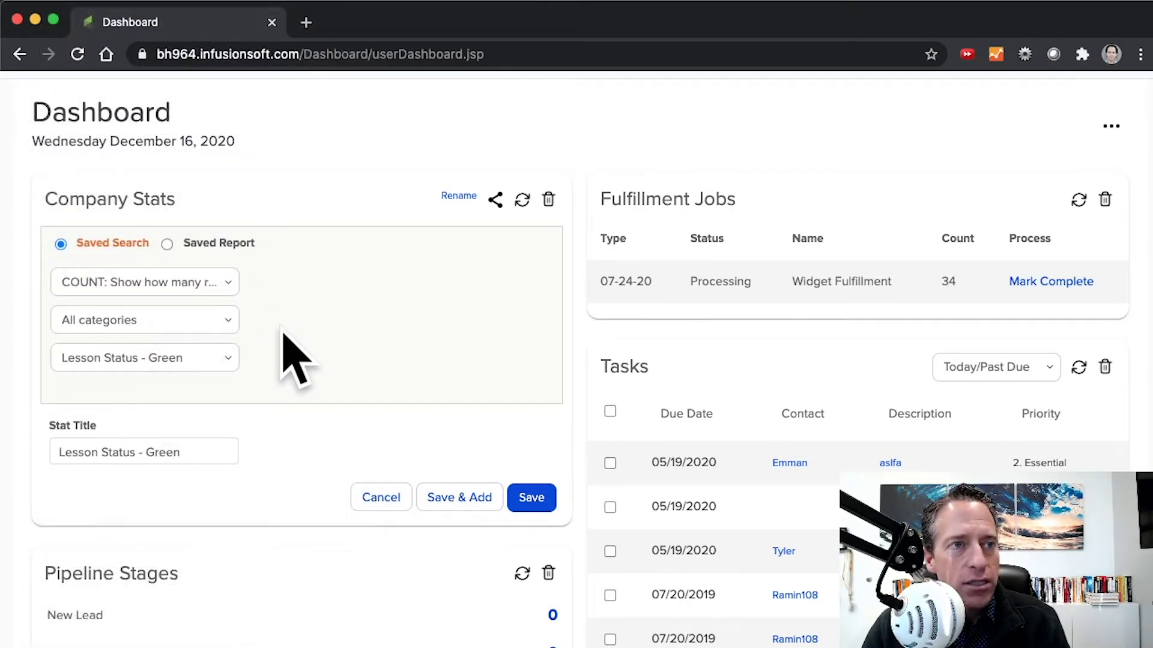
left_click(455, 500)
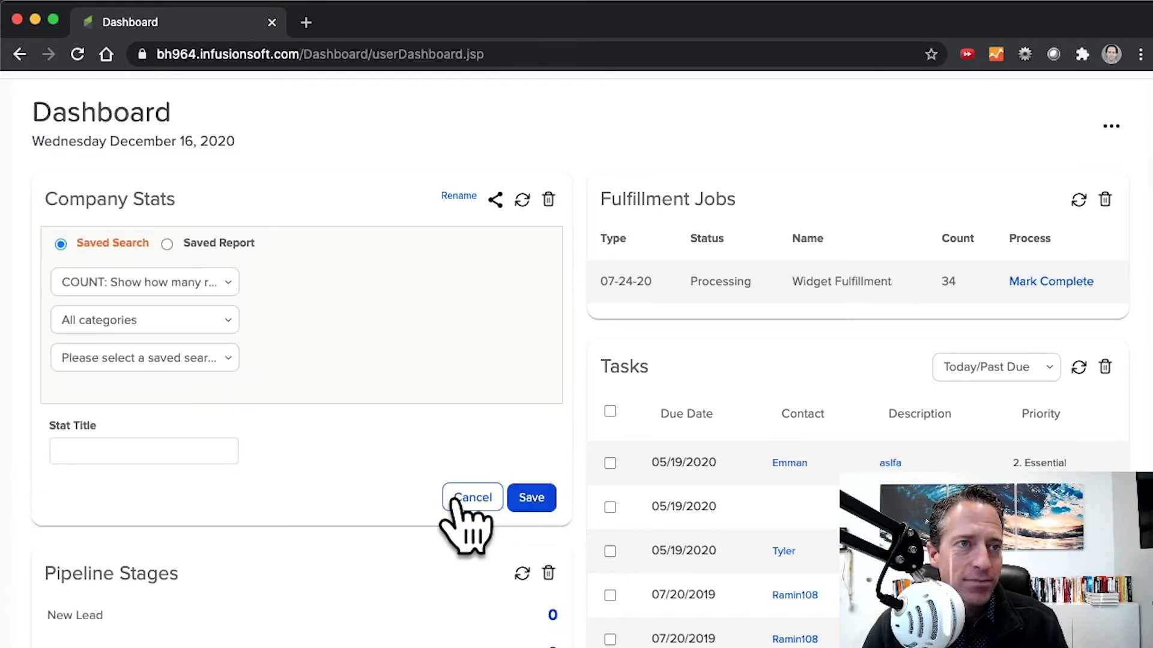
- Add a count of the NPS - Tech 1 saved search as another stat and save it
left_click(148, 360)
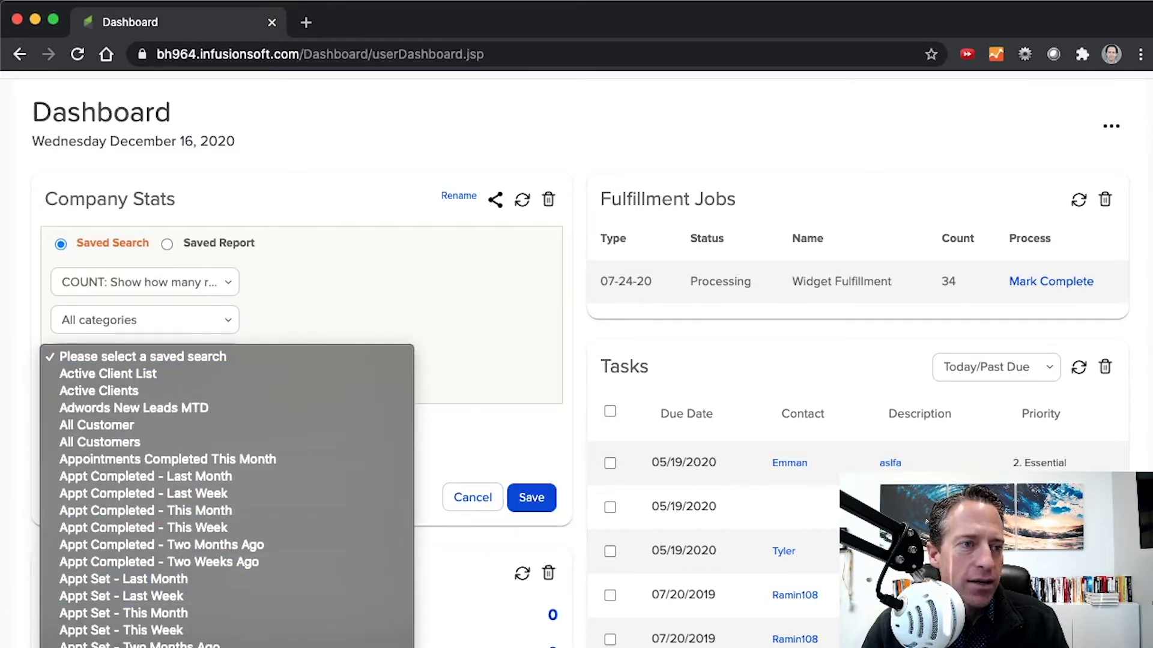
scroll(207, 597, "down", 10)
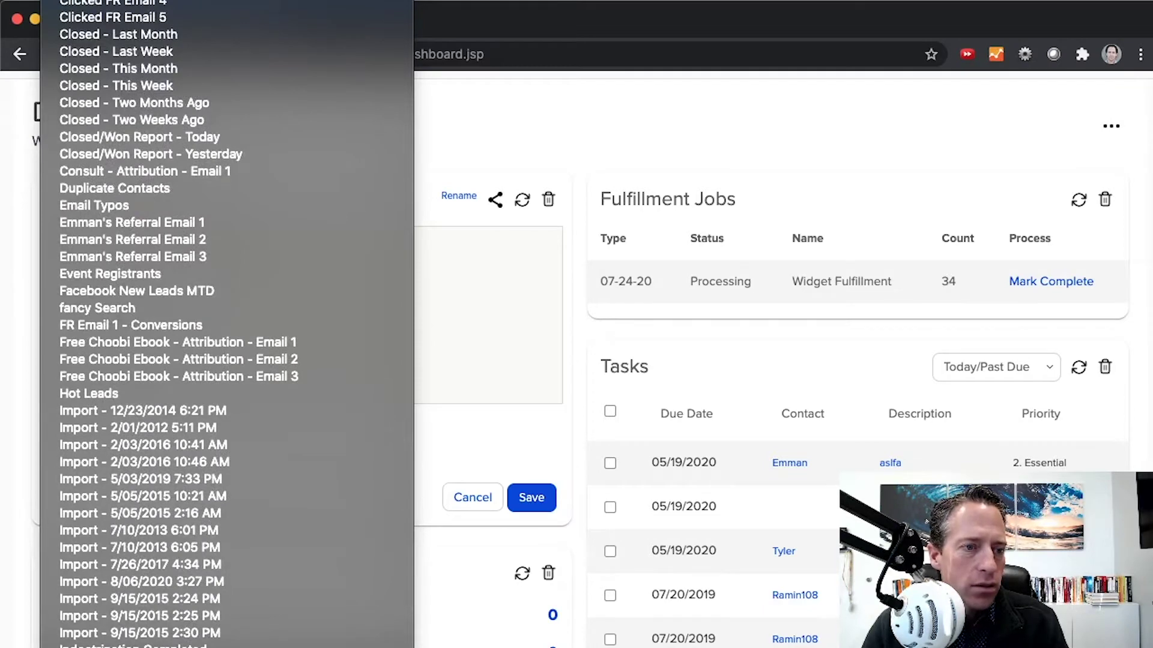
left_click(270, 644)
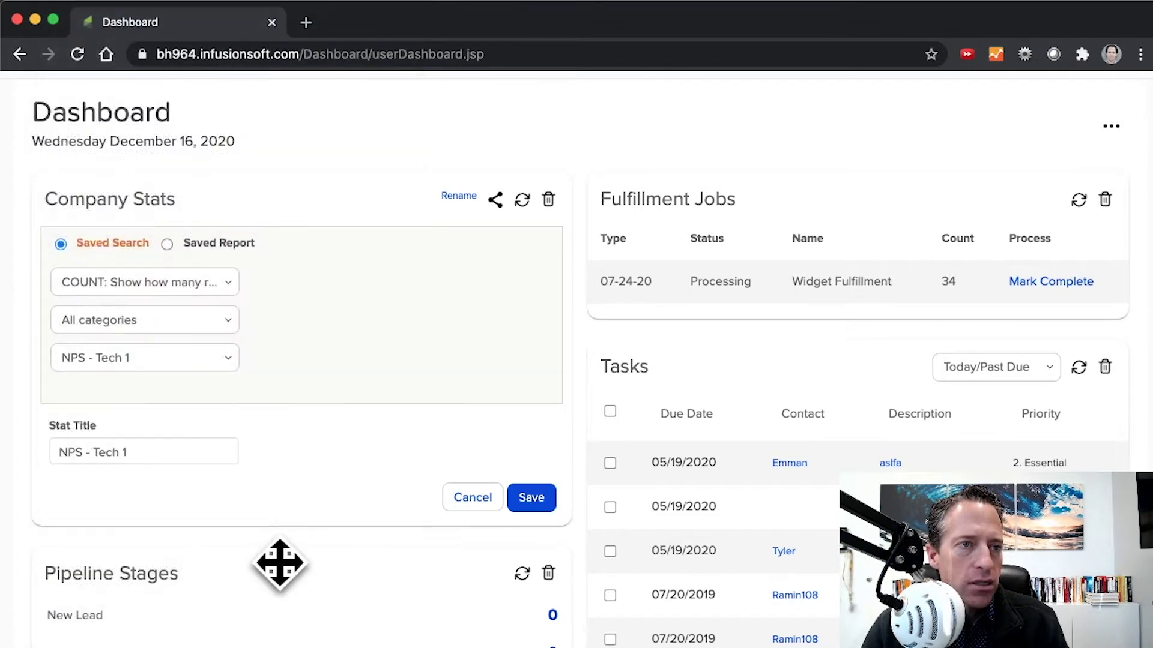
left_click(517, 496)
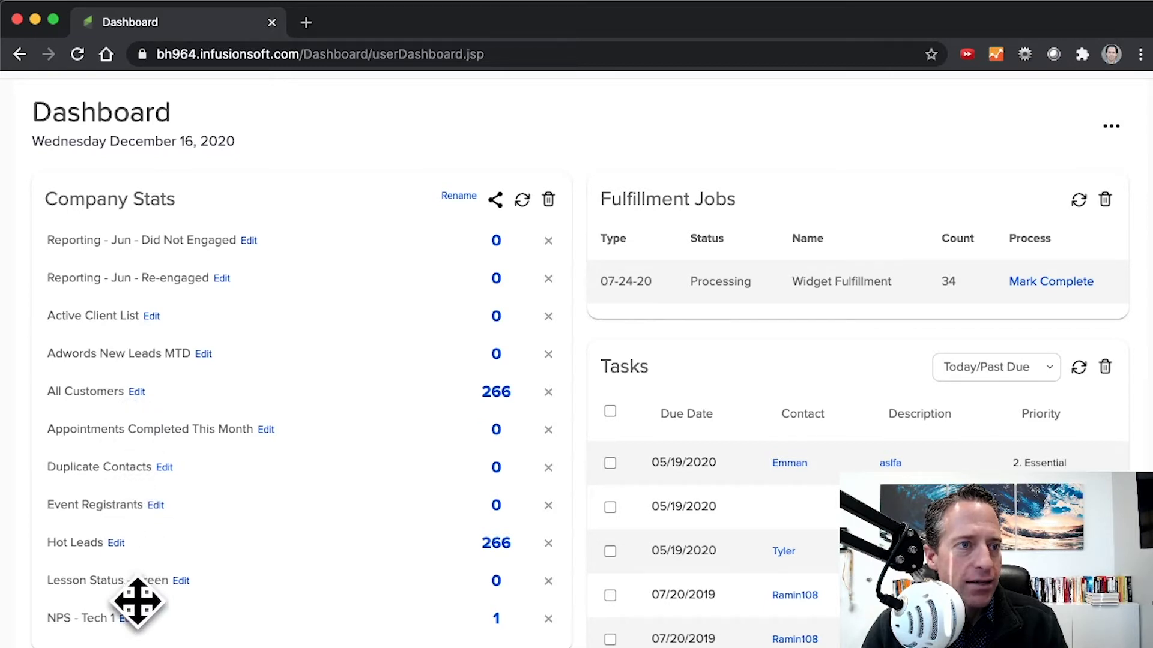
- Remove the NPS - Tech 1 and Lesson Status - Green stats from the Company Stats widget
left_click(548, 618)
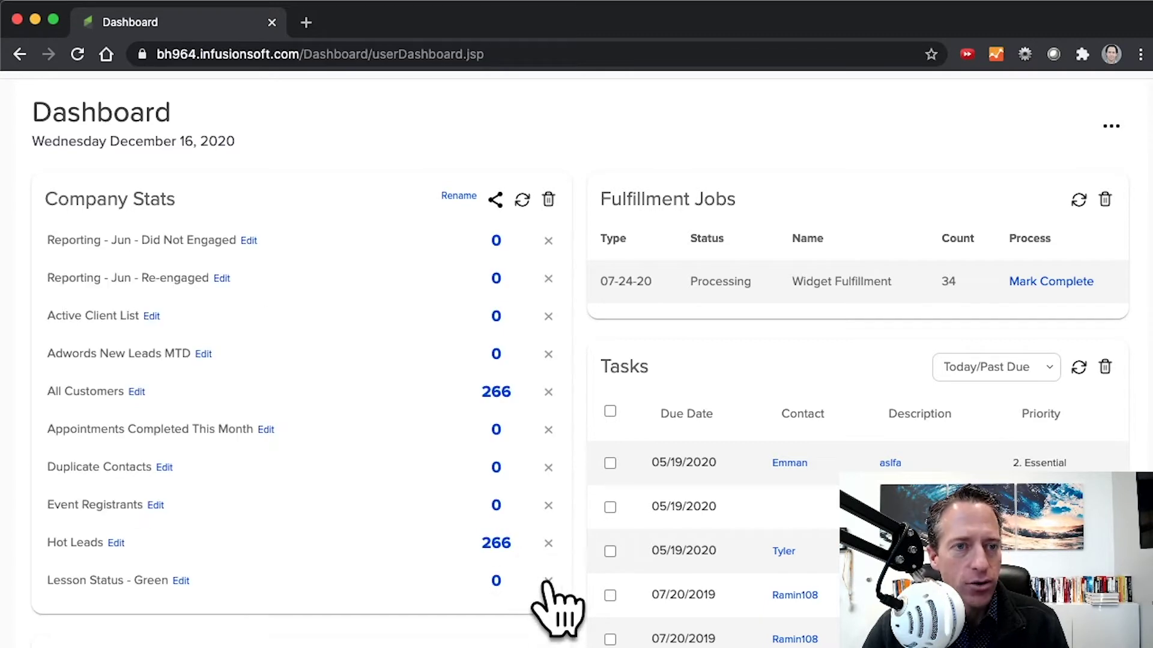
left_click(548, 581)
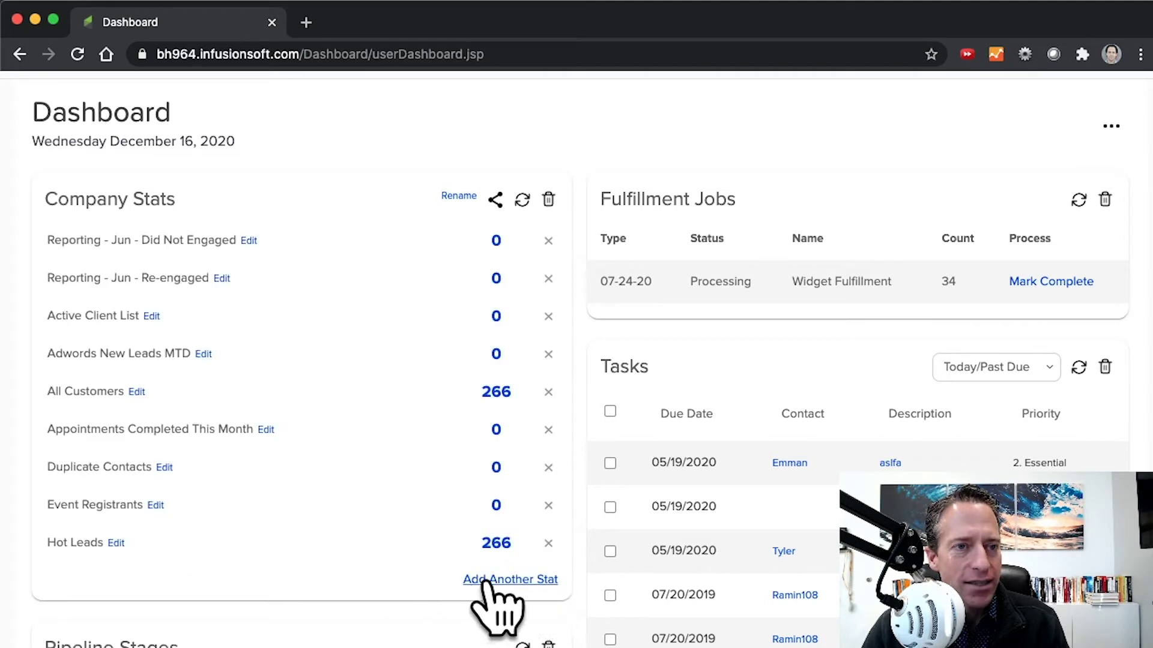
- Add a Company Stats count for the Awesome Widget - Purchased saved search and continue to a new blank stat
left_click(485, 580)
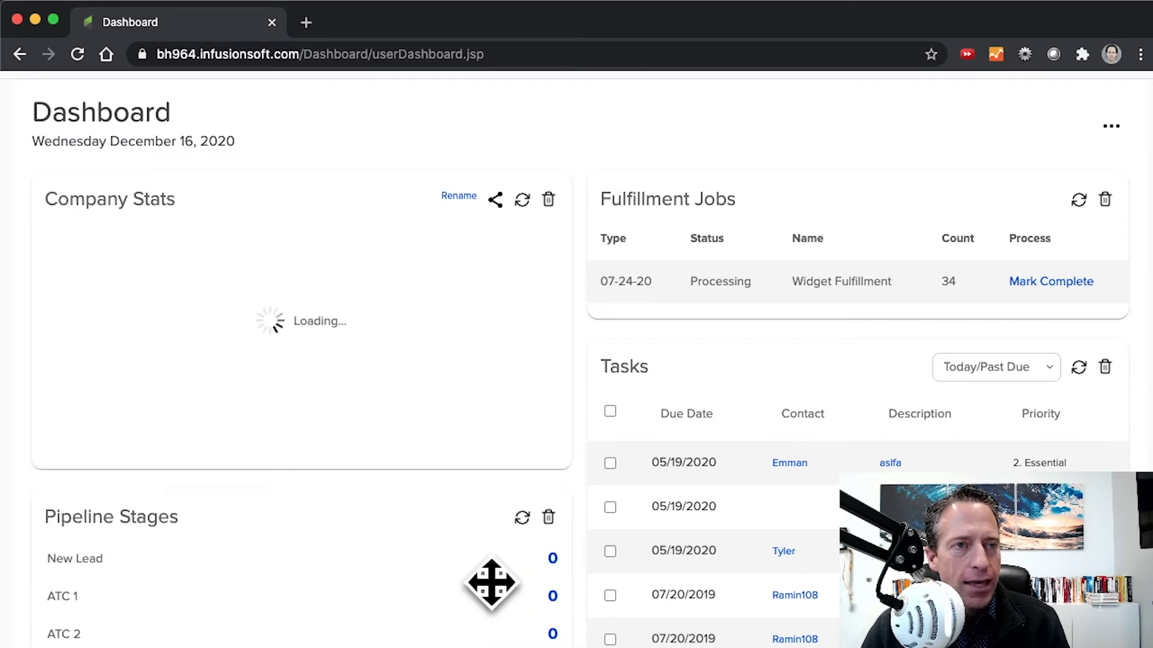
left_click(170, 360)
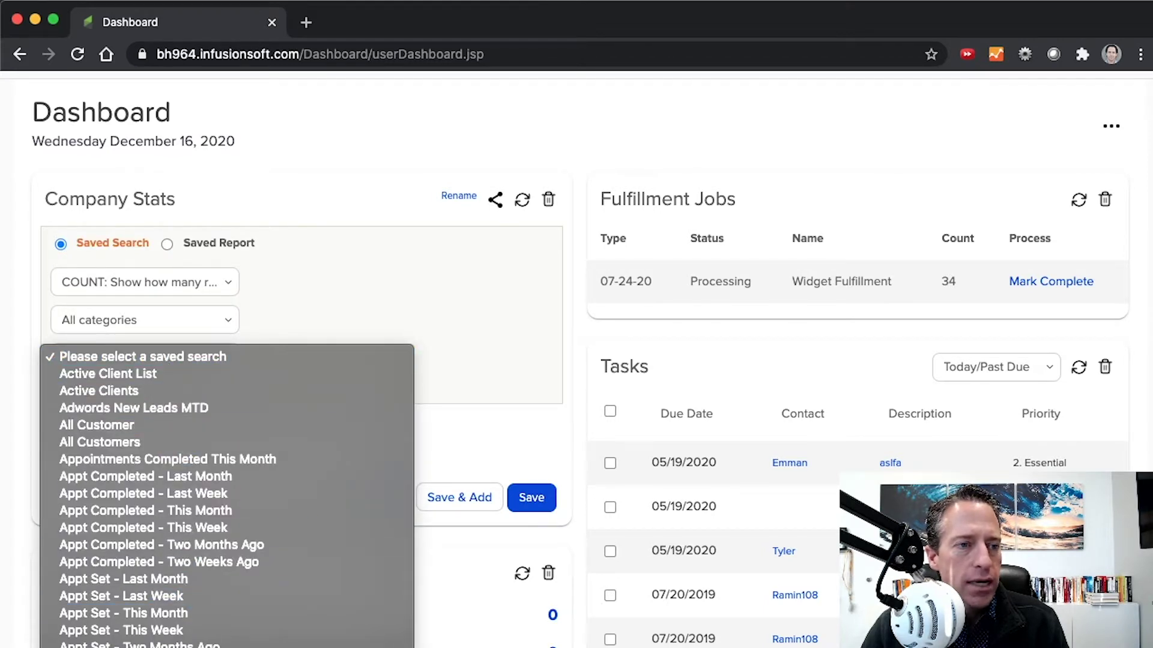
left_click(204, 647)
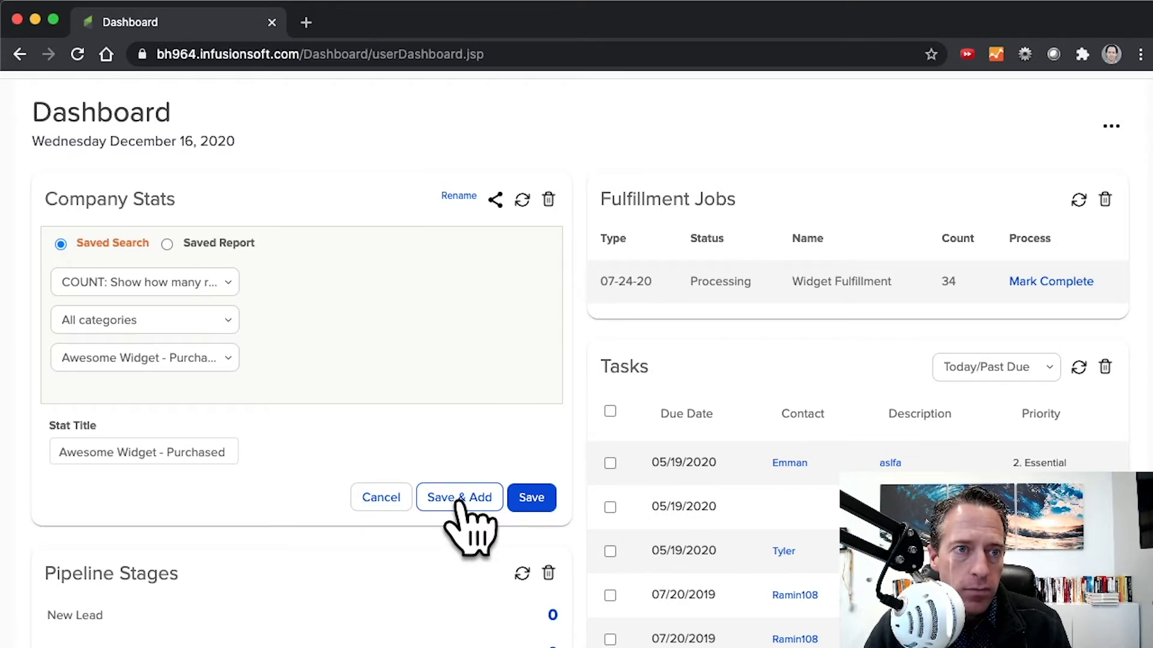
left_click(459, 501)
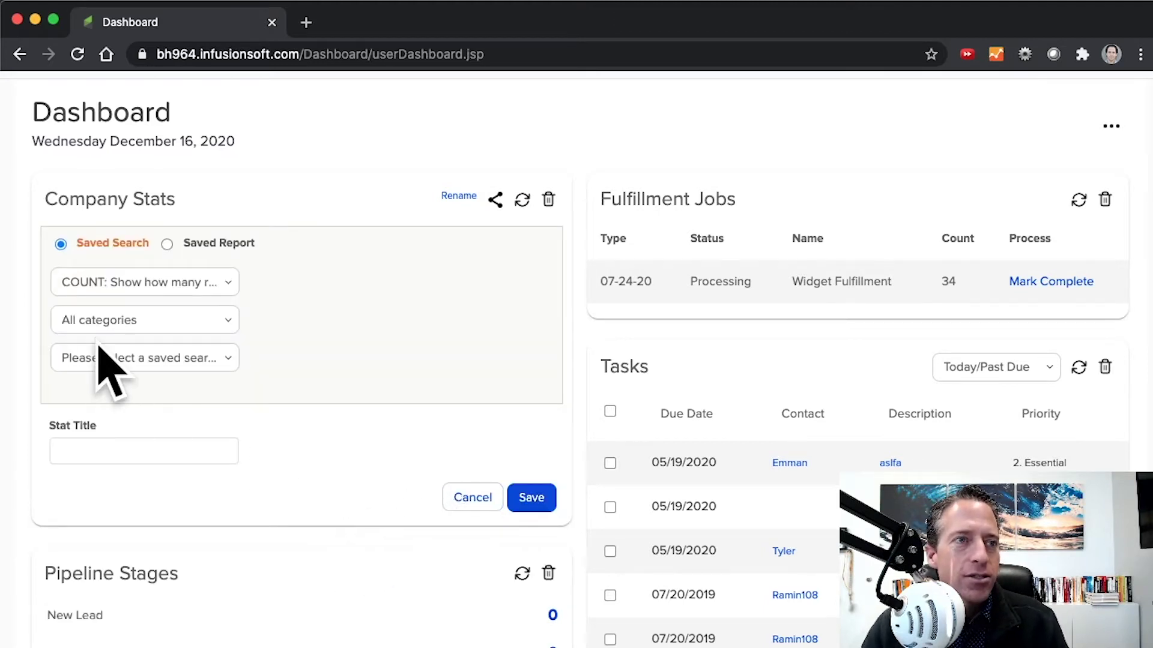
- Keep adding the Awesome Widget - Purchased saved search until ten copies exist in Company Stats, and close the stat form
left_click(117, 363)
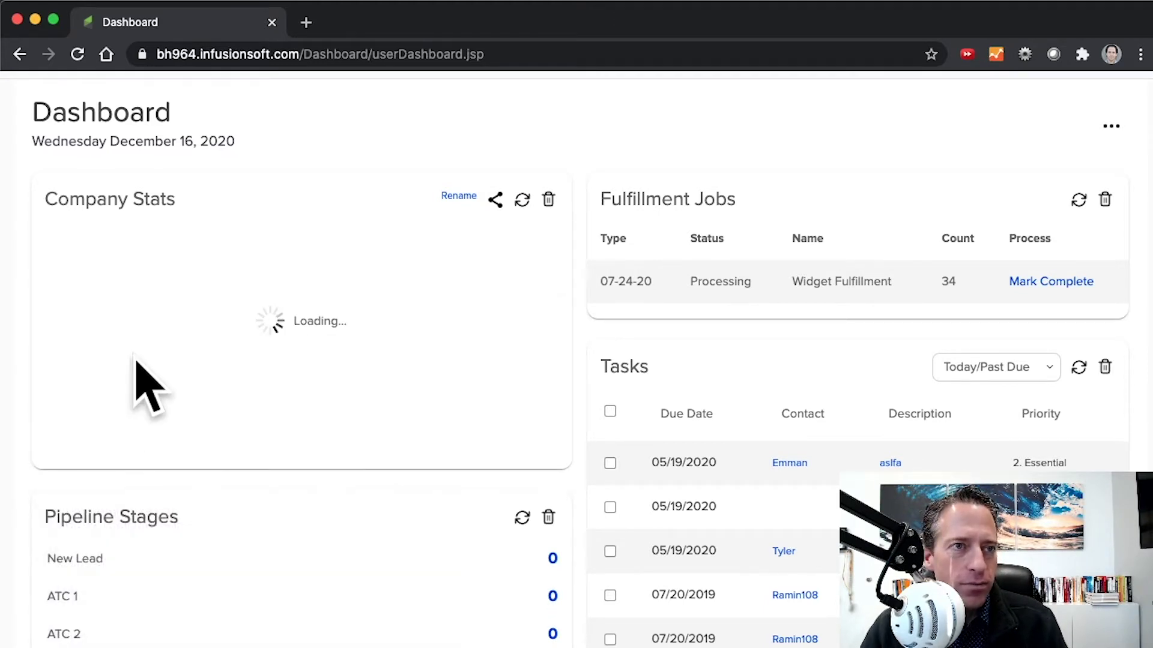
left_click(134, 360)
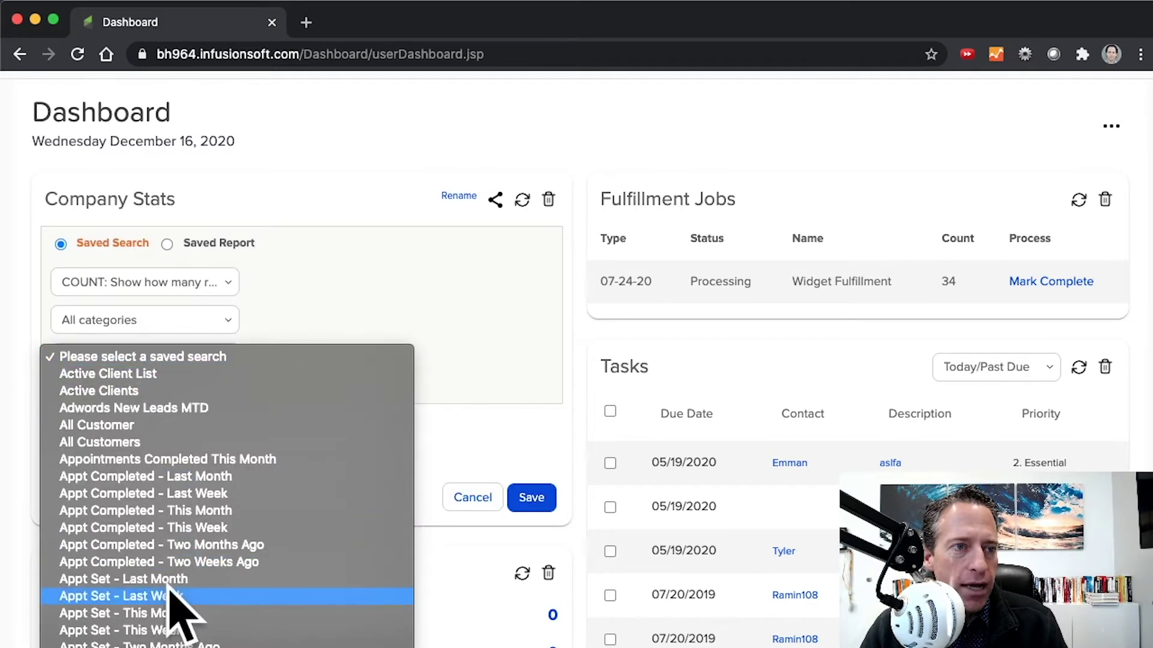
scroll(183, 474, "down", 10)
left_click(182, 474)
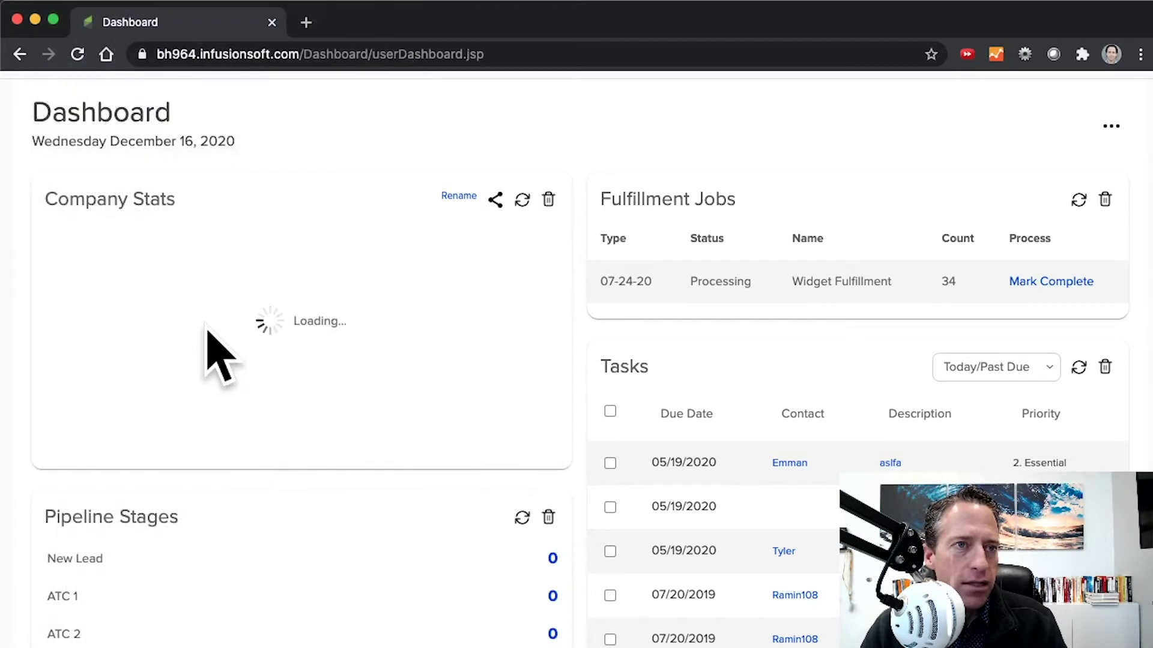
left_click(138, 360)
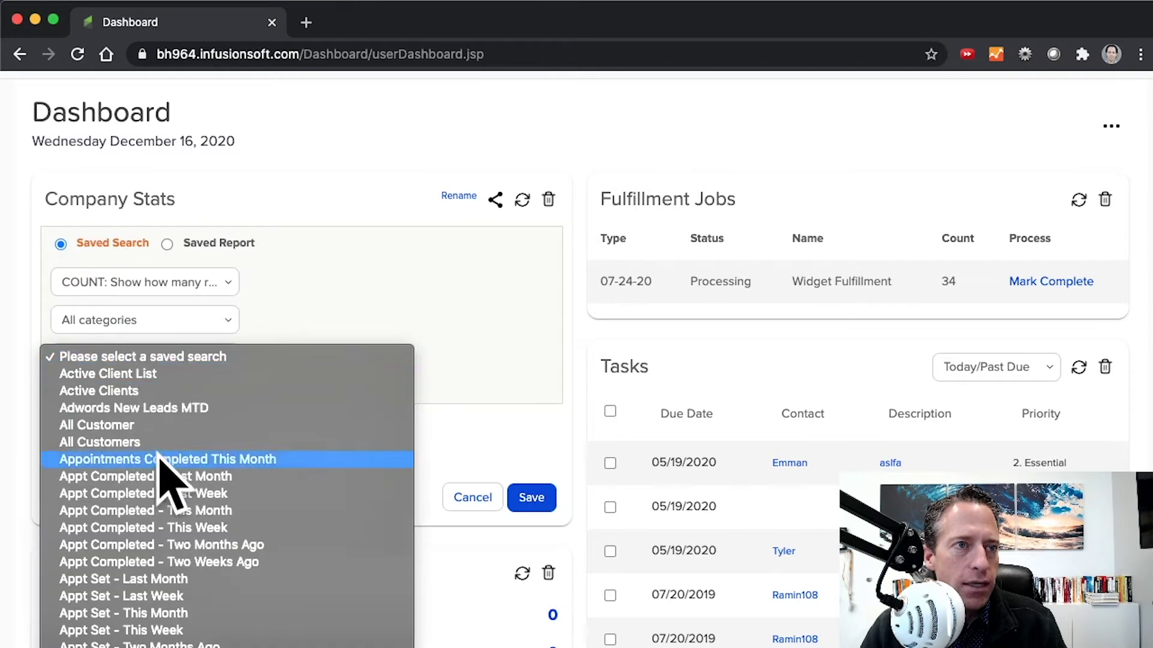
key("Return")
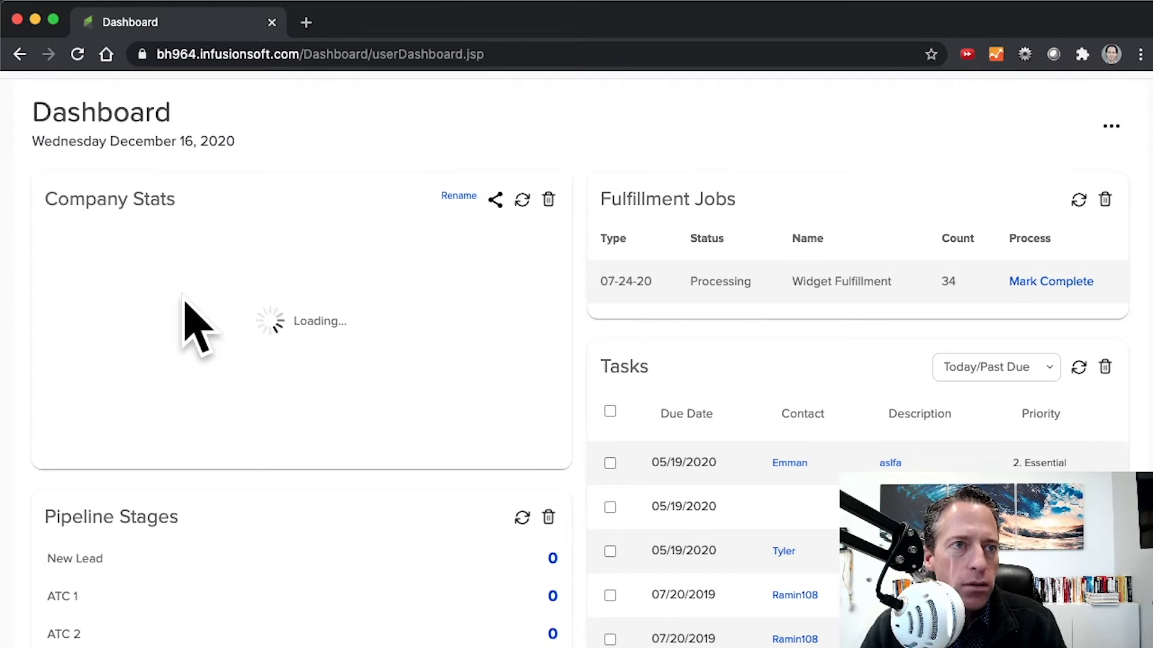
left_click(192, 358)
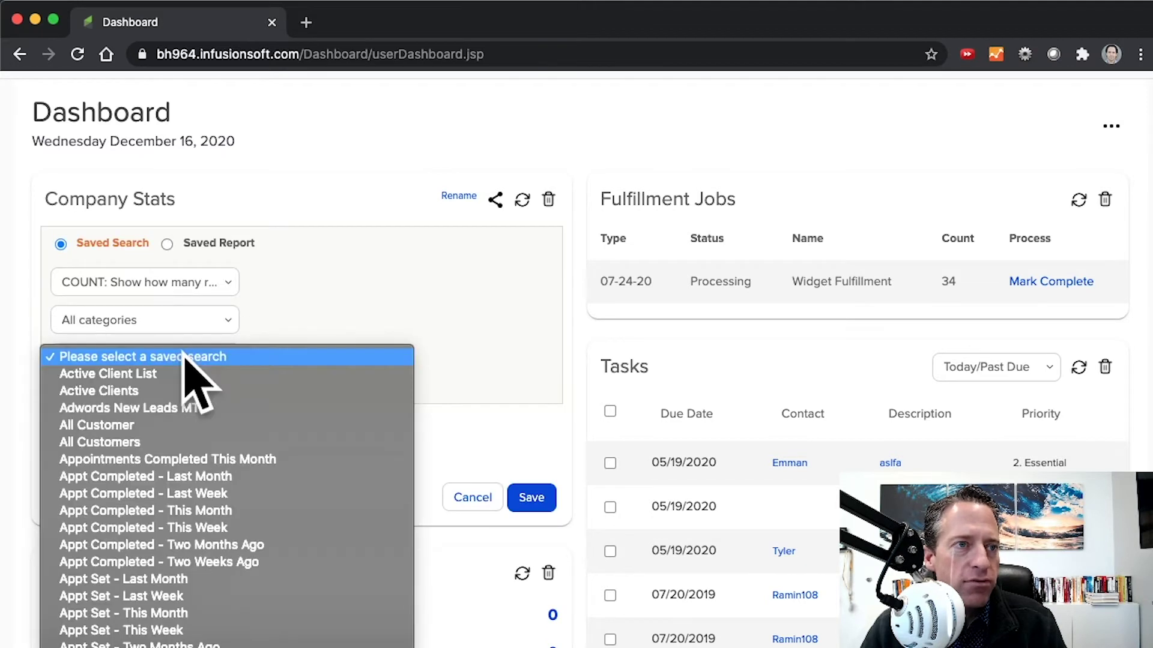
left_click(142, 425)
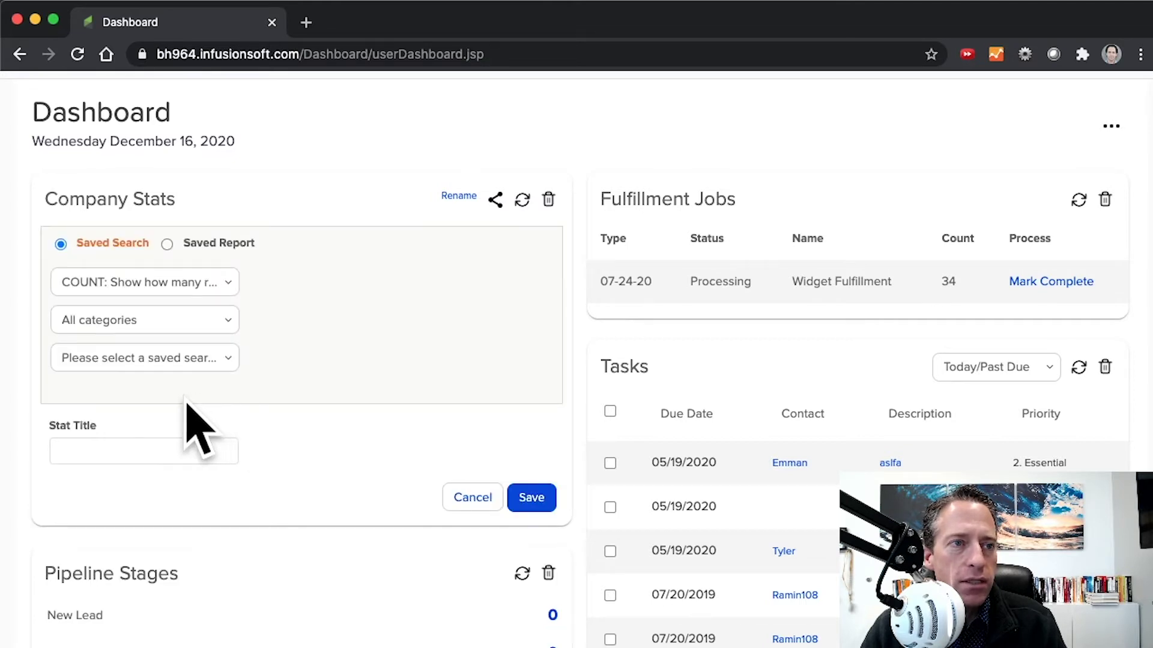
left_click(473, 498)
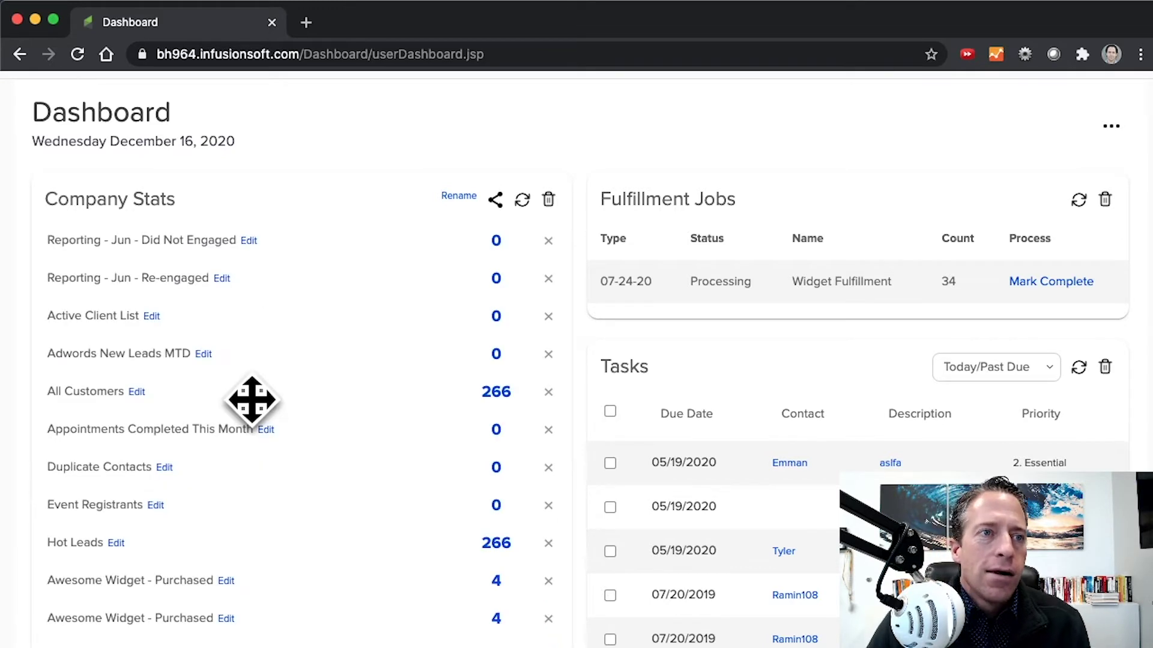
- Edit the first Awesome Widget - Purchased stat to use the Duplicate Contacts saved search and save it
scroll(324, 428, "down", 5)
scroll(366, 429, "down", 8)
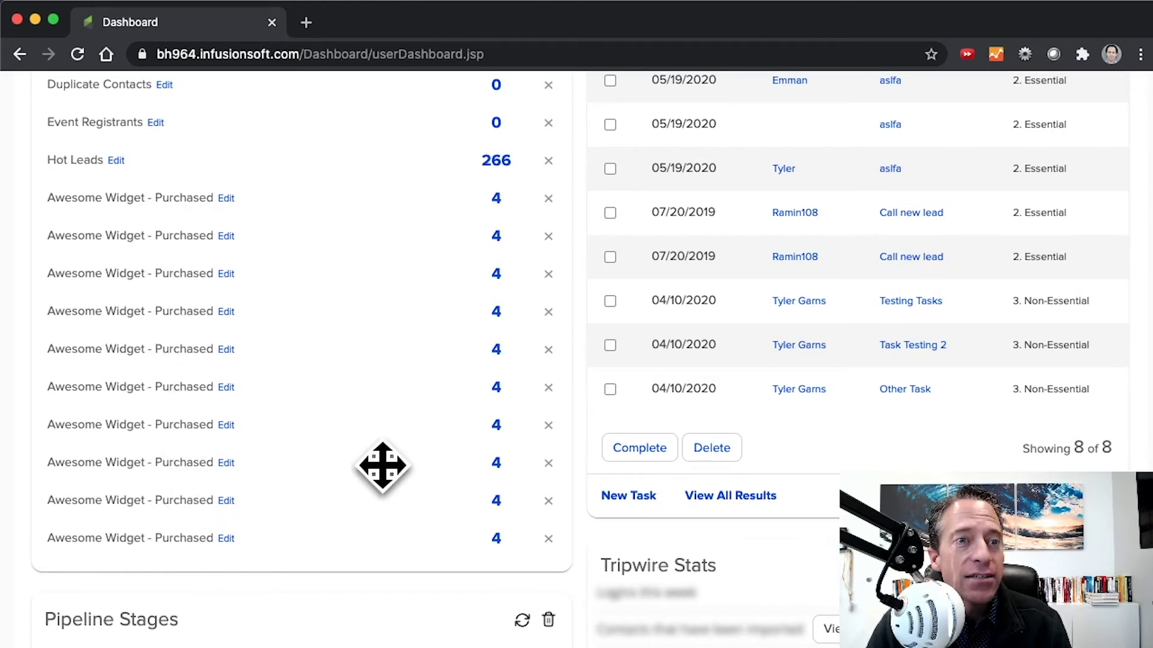
scroll(382, 302, "up", 5)
scroll(388, 302, "up", 3)
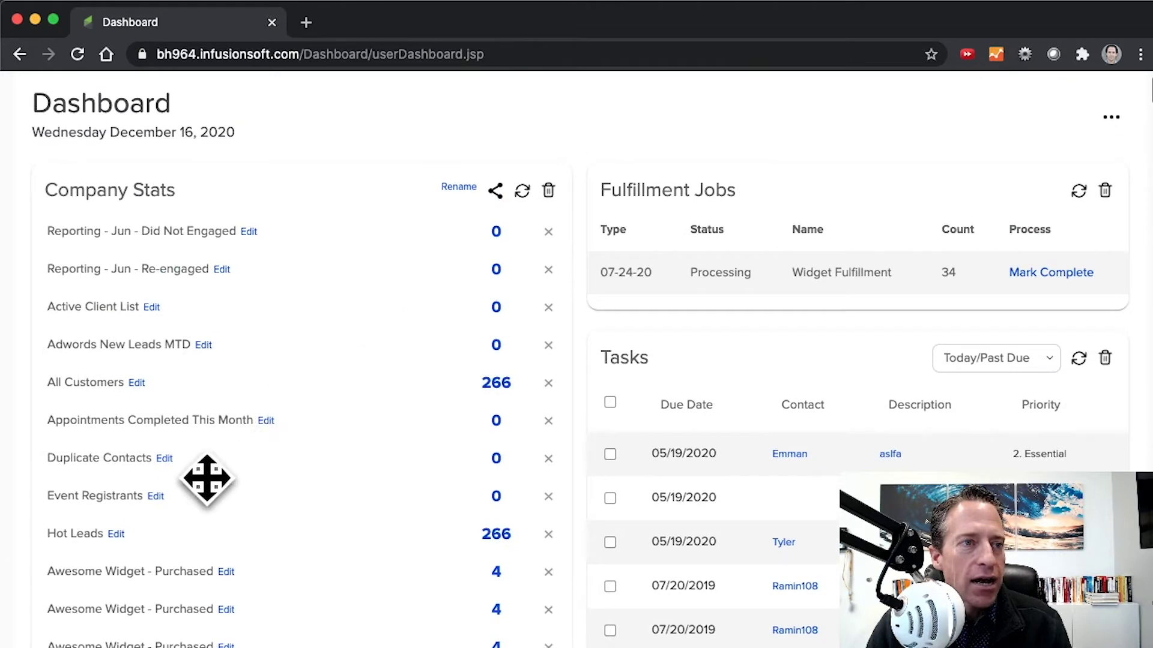
scroll(219, 560, "down", 6)
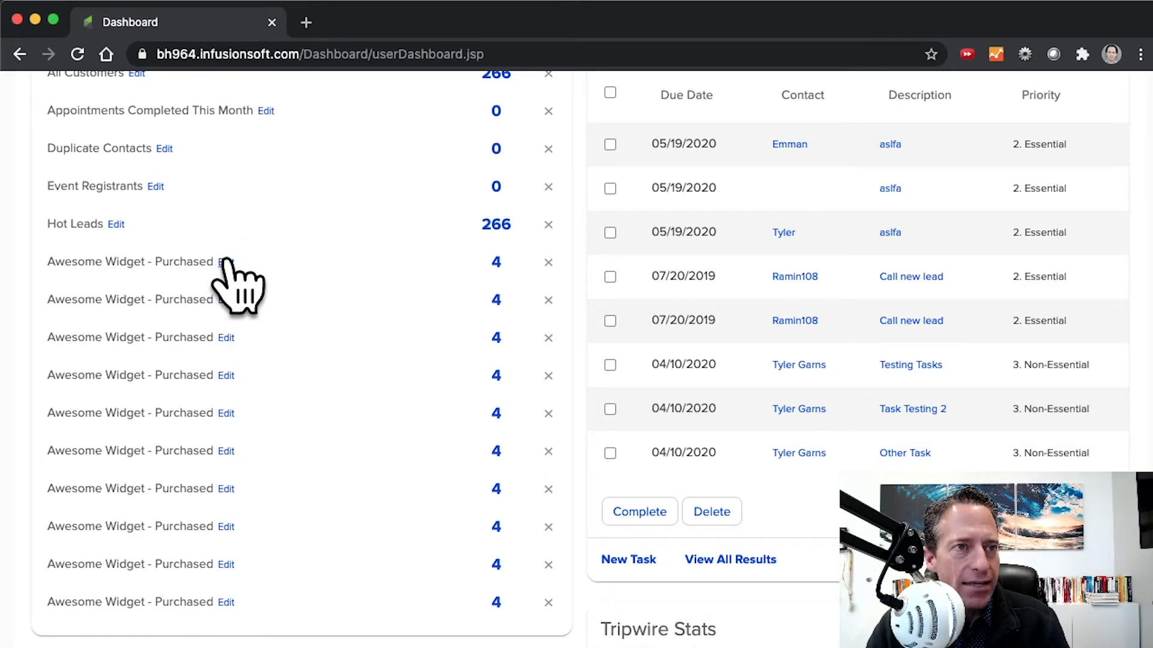
scroll(227, 261, "up", 15)
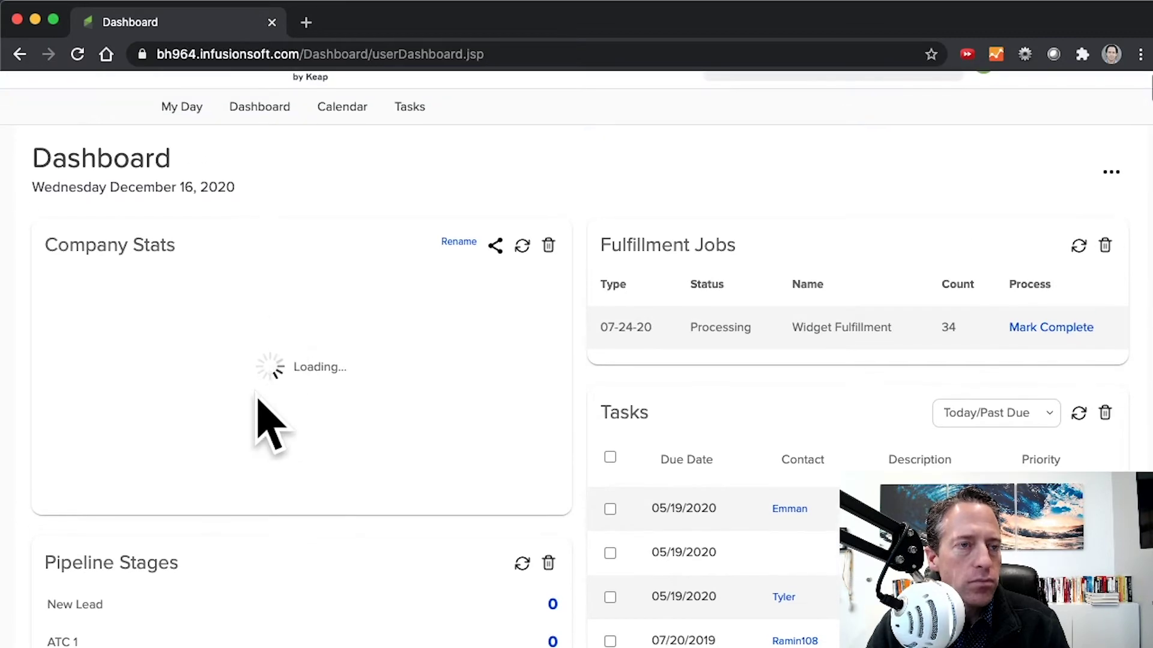
left_click(239, 403)
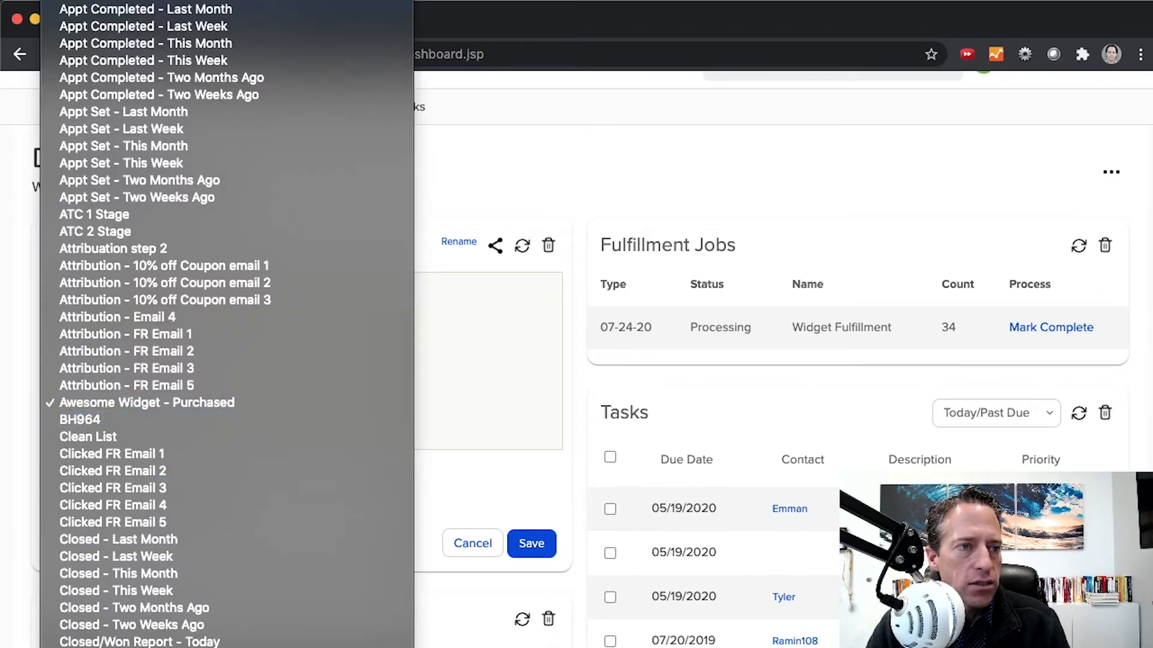
left_click(162, 646)
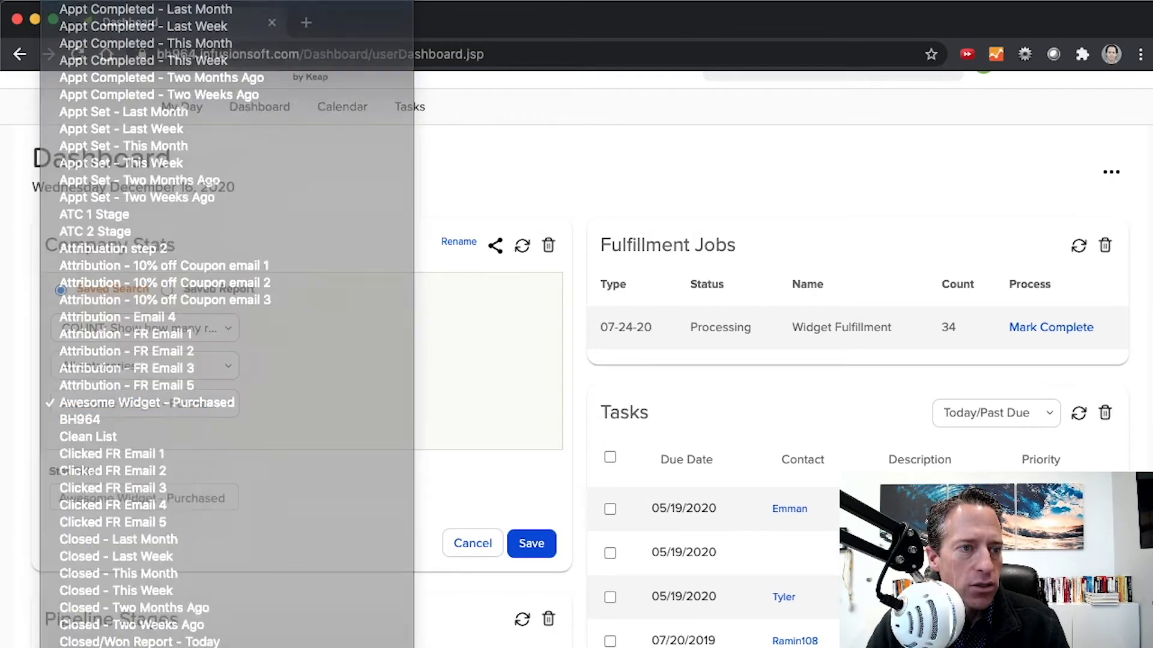
left_click(532, 543)
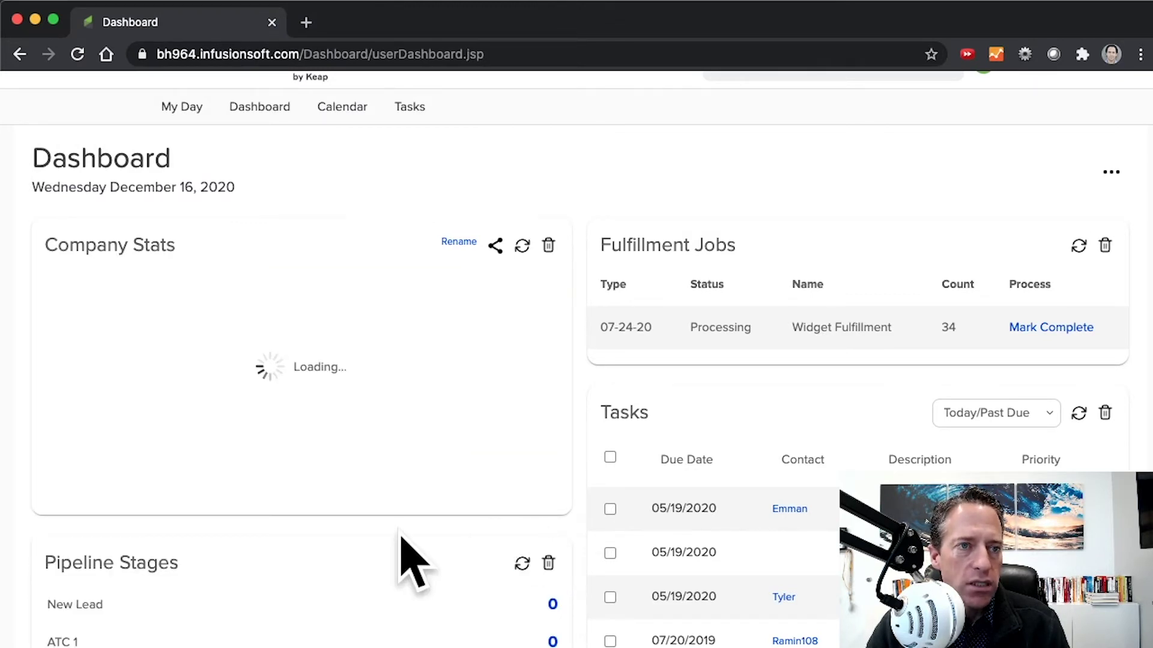
- Review the Company Stats list, checking the edited stat's position among the remaining Awesome Widget - Purchased placeholders
scroll(398, 539, "down", 5)
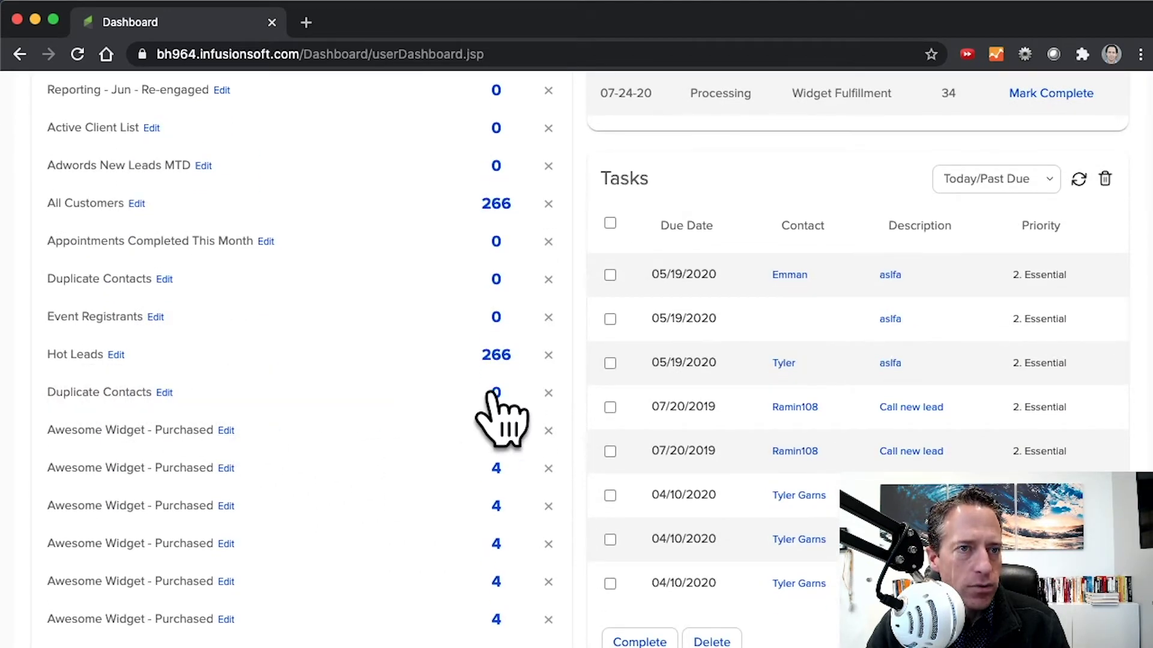
scroll(489, 505, "down", 2)
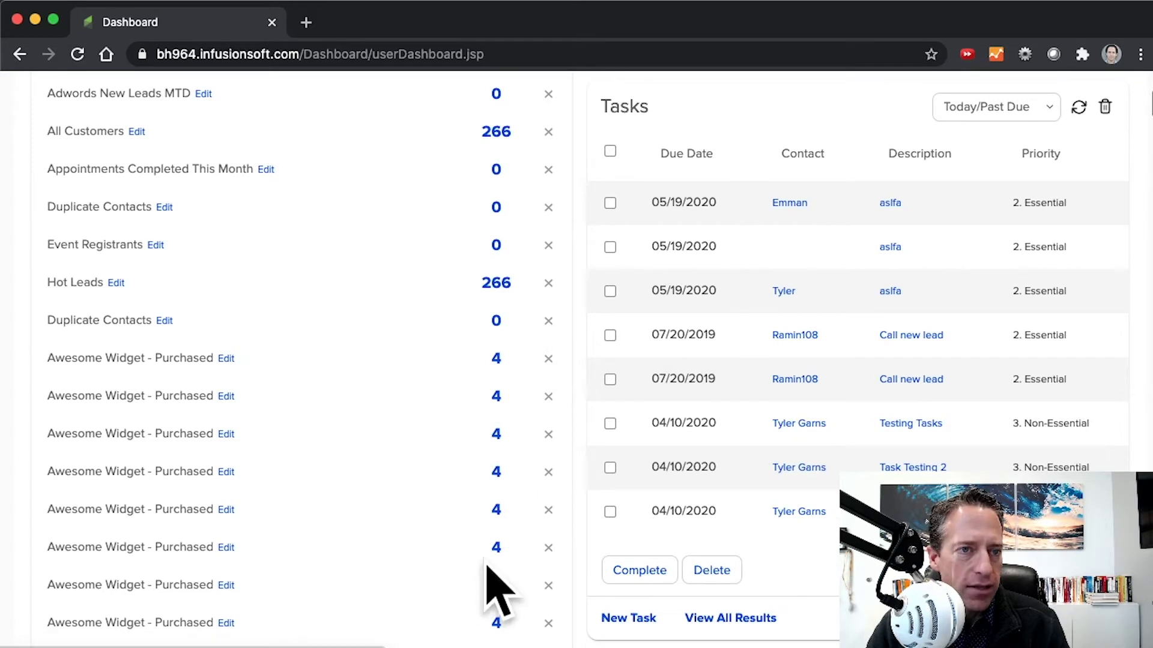
scroll(330, 553, "down", 2)
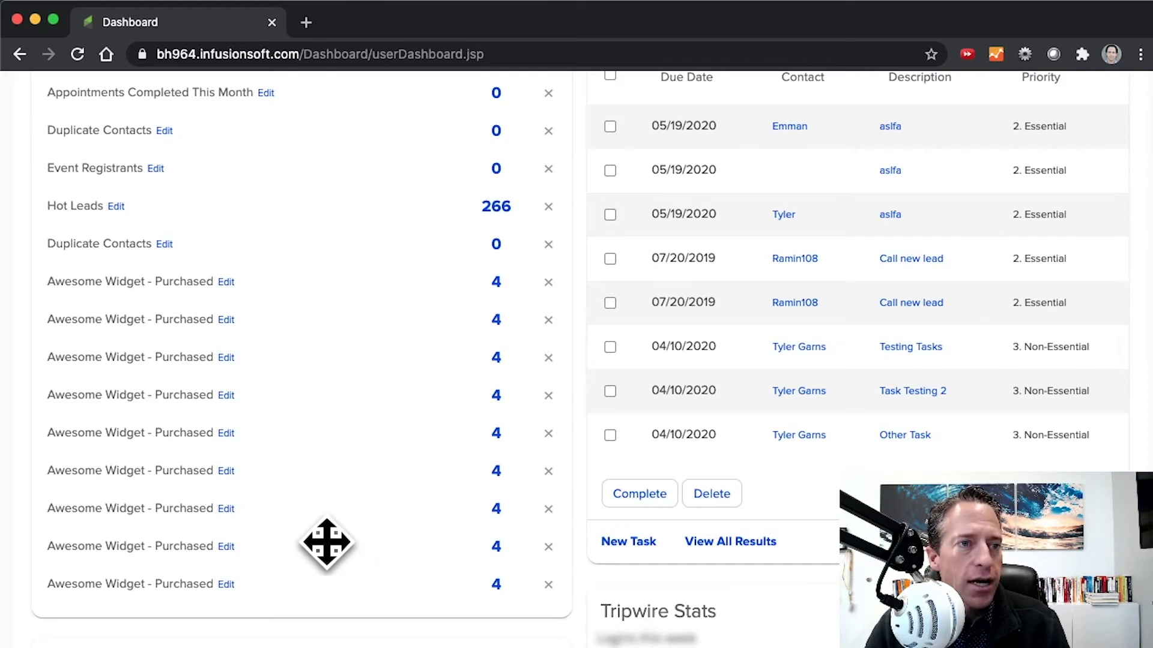
scroll(361, 511, "up", 3)
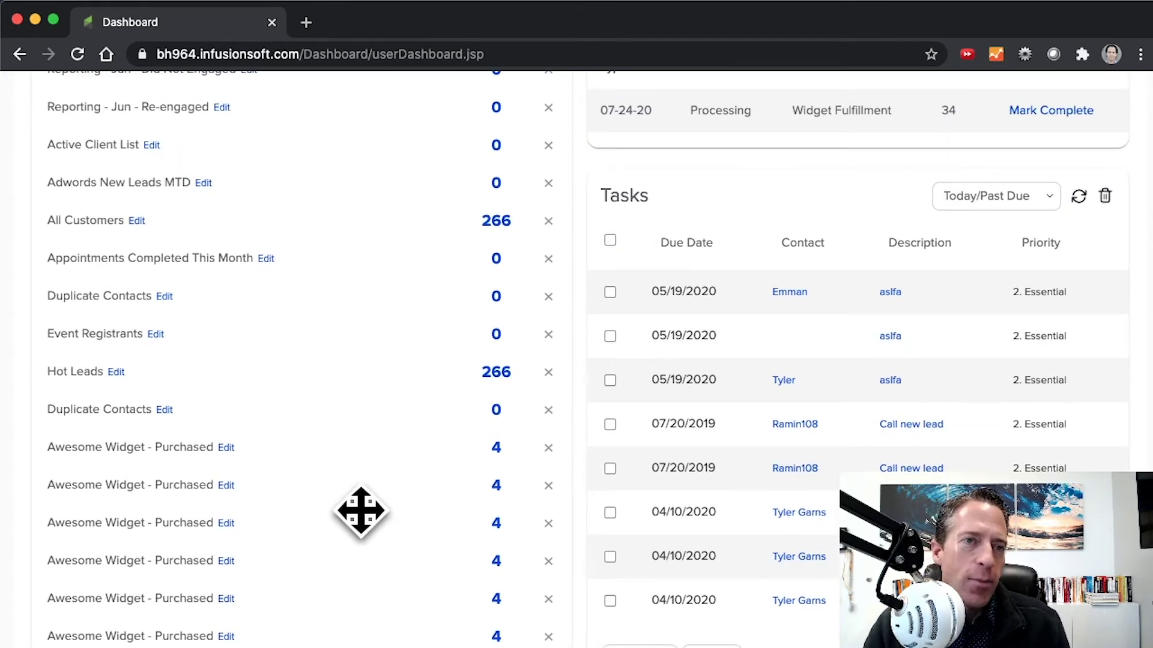
scroll(362, 490, "up", 3)
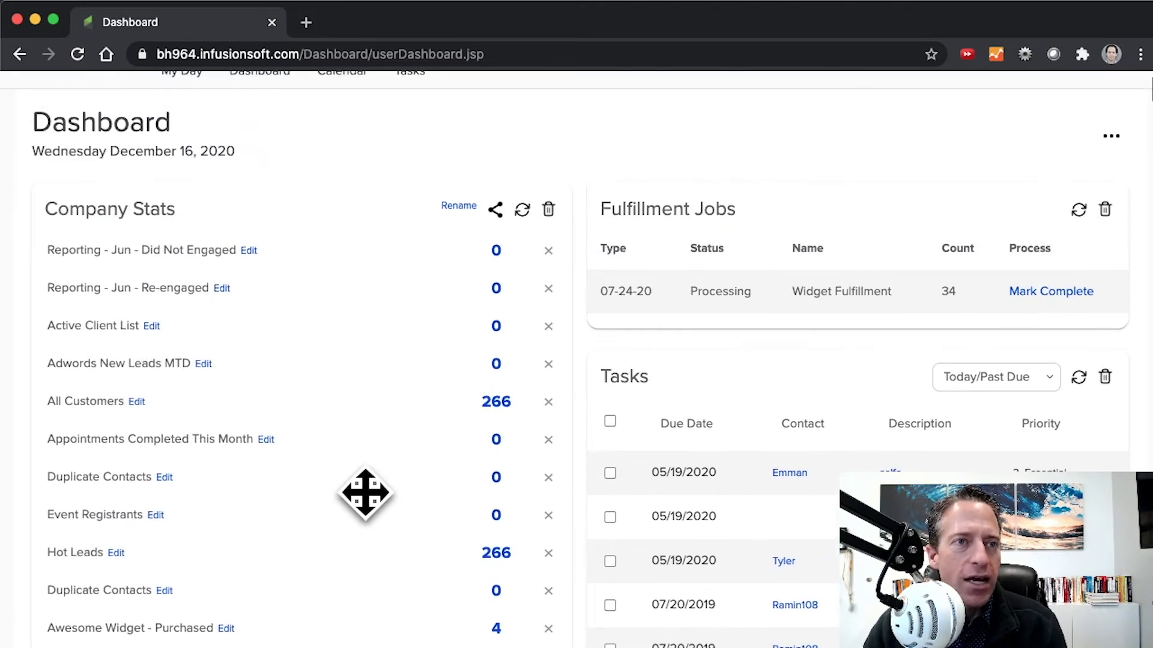
scroll(410, 558, "down", 1)
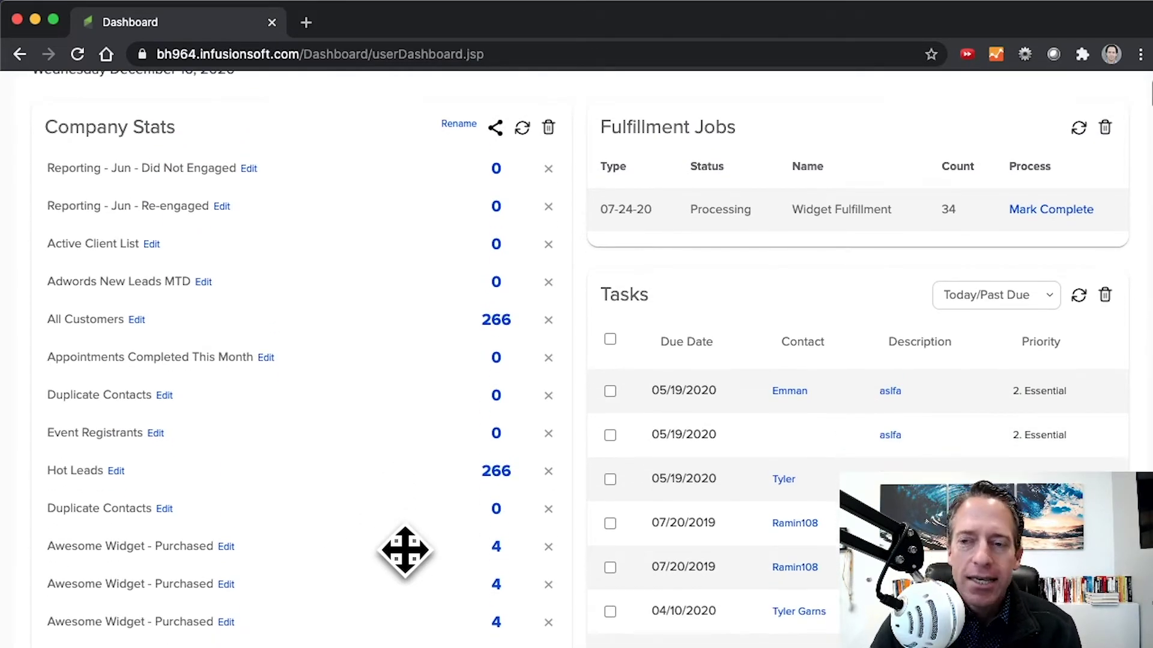